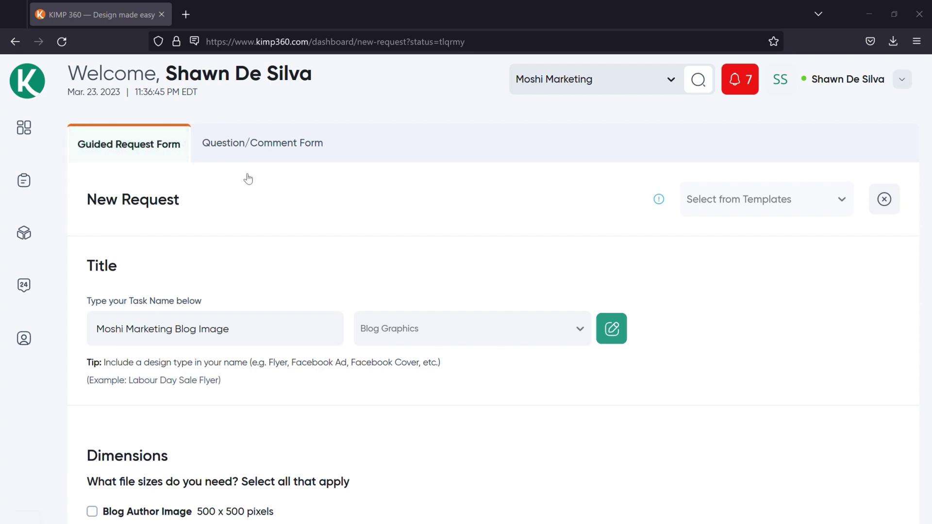
- Create a new brand named 'Moshi Marketing' from the request's brand chooser
{"action": "scroll", "coordinate": [504, 321], "scroll_direction": "down", "scroll_amount": 4}
{"action": "scroll", "coordinate": [503, 321], "scroll_direction": "down", "scroll_amount": 5}
{"action": "scroll", "coordinate": [503, 257], "scroll_direction": "down", "scroll_amount": 5}
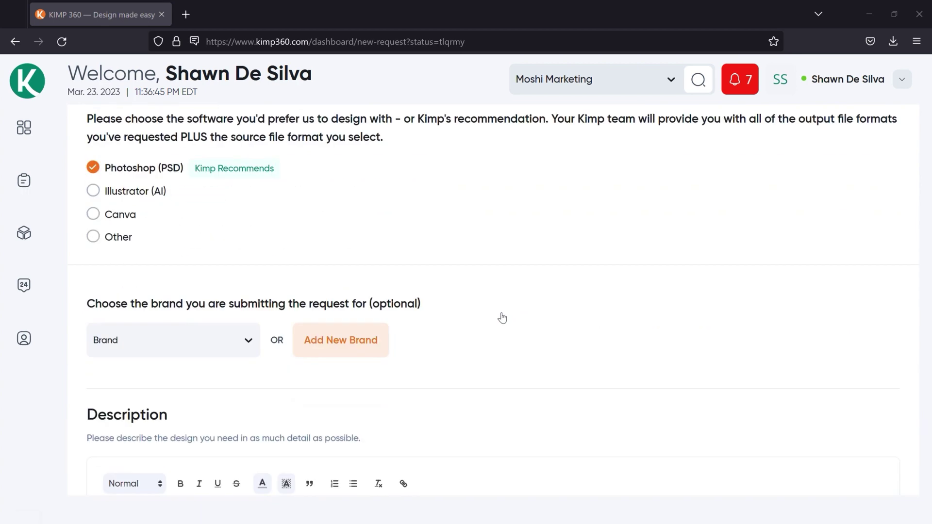
{"action": "scroll", "coordinate": [501, 318], "scroll_direction": "down", "scroll_amount": 3}
{"action": "left_click", "coordinate": [358, 215]}
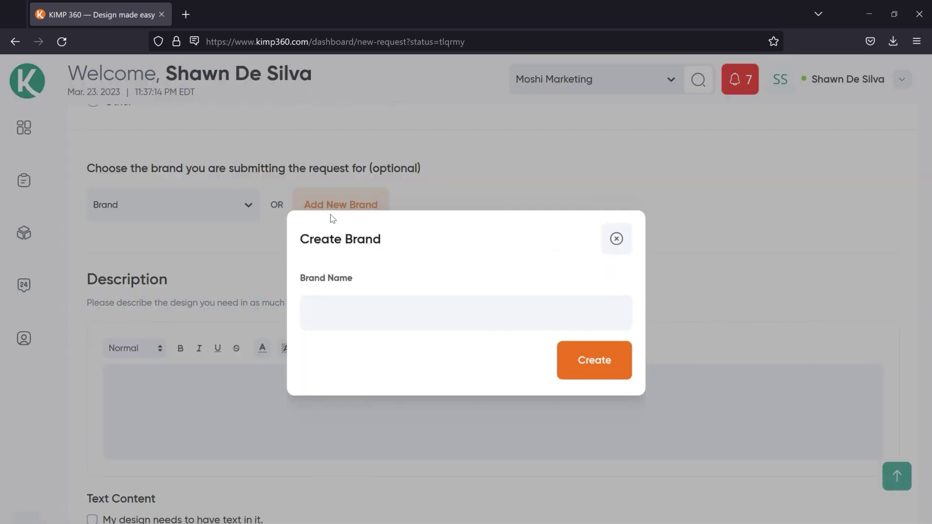
{"action": "type", "text": "Moshi Market"}
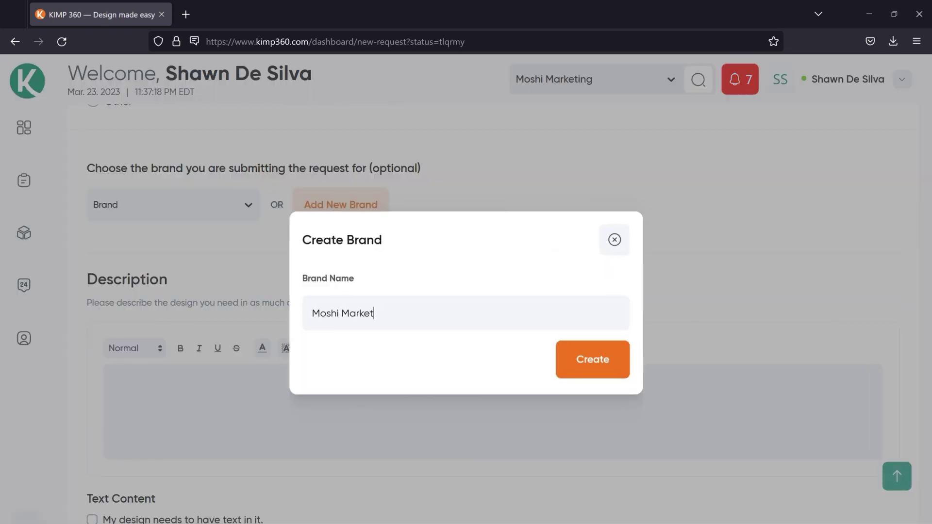
{"action": "type", "text": "ing"}
{"action": "left_click", "coordinate": [614, 368]}
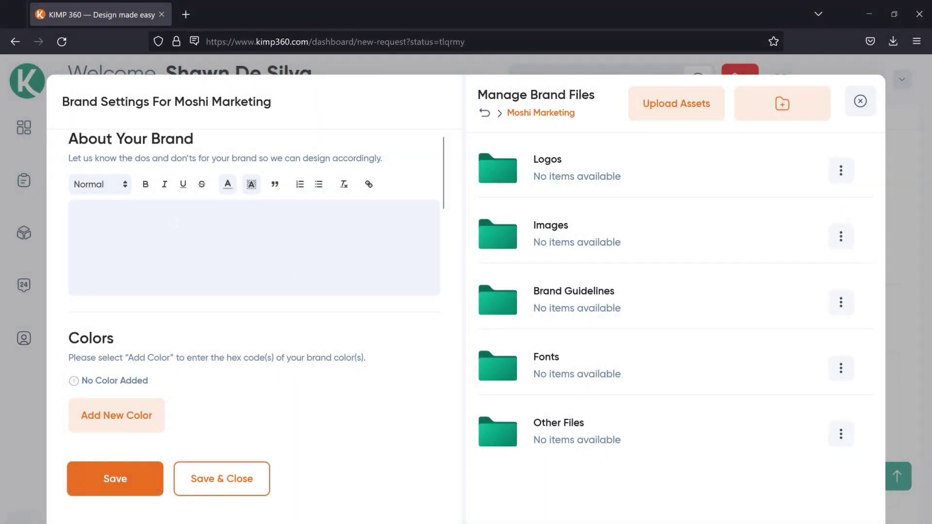
- Scroll the Moshi Marketing brand settings down to the empty Colors section
{"action": "scroll", "coordinate": [177, 223], "scroll_direction": "down", "scroll_amount": 3}
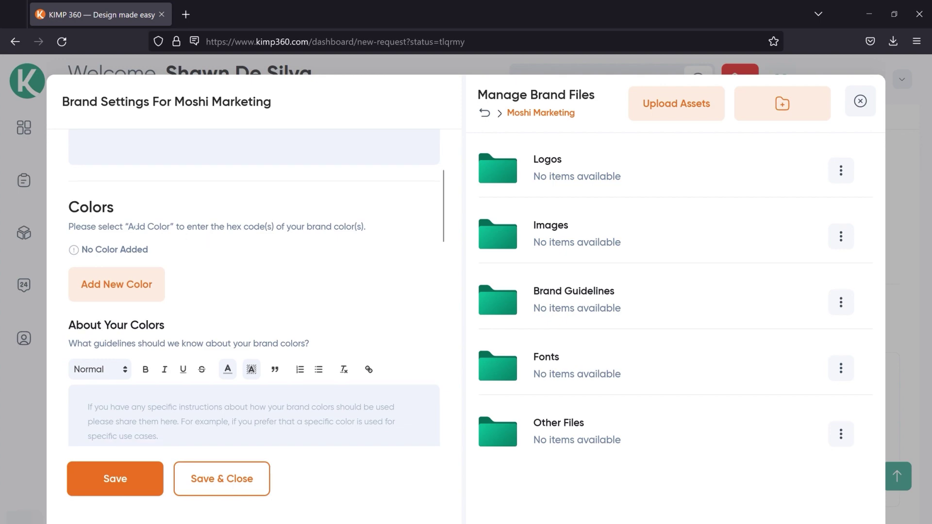
- Add a black #000000 colour entry to Moshi Marketing, with Primary left off
{"action": "left_click", "coordinate": [143, 281]}
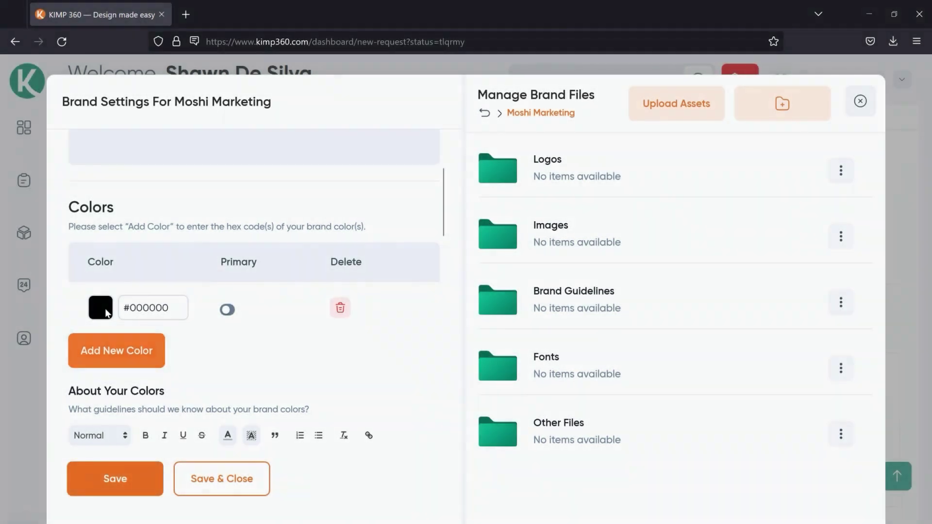
{"action": "left_click", "coordinate": [106, 311]}
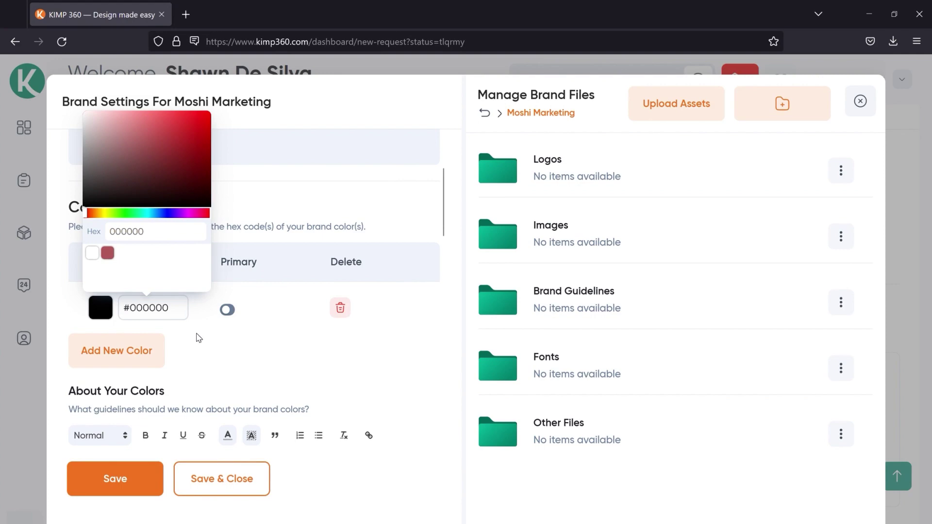
{"action": "left_click", "coordinate": [198, 336]}
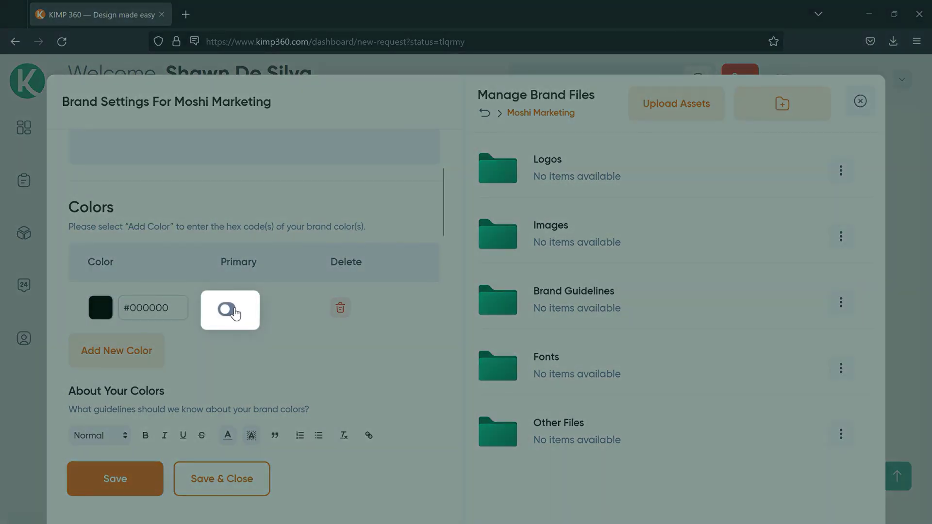
{"action": "left_click", "coordinate": [234, 311]}
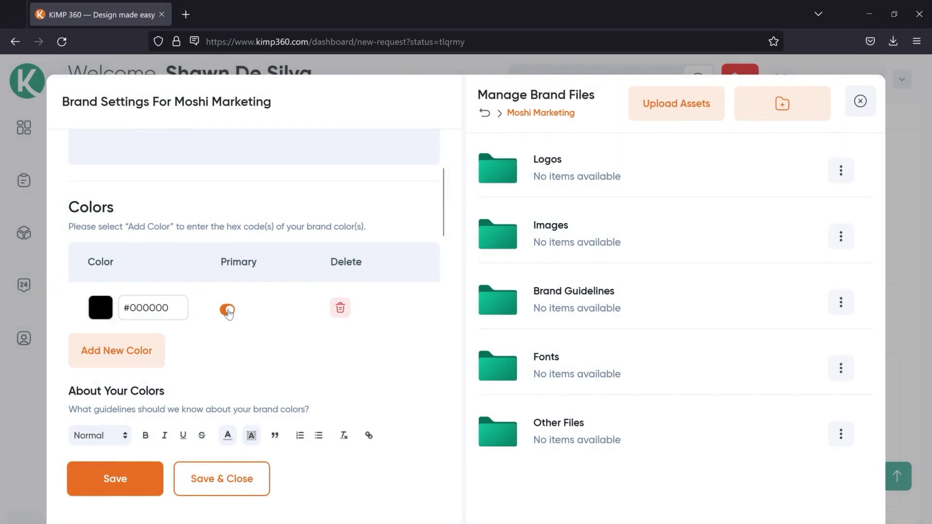
{"action": "left_click", "coordinate": [233, 312]}
{"action": "scroll", "coordinate": [294, 300], "scroll_direction": "down", "scroll_amount": 2}
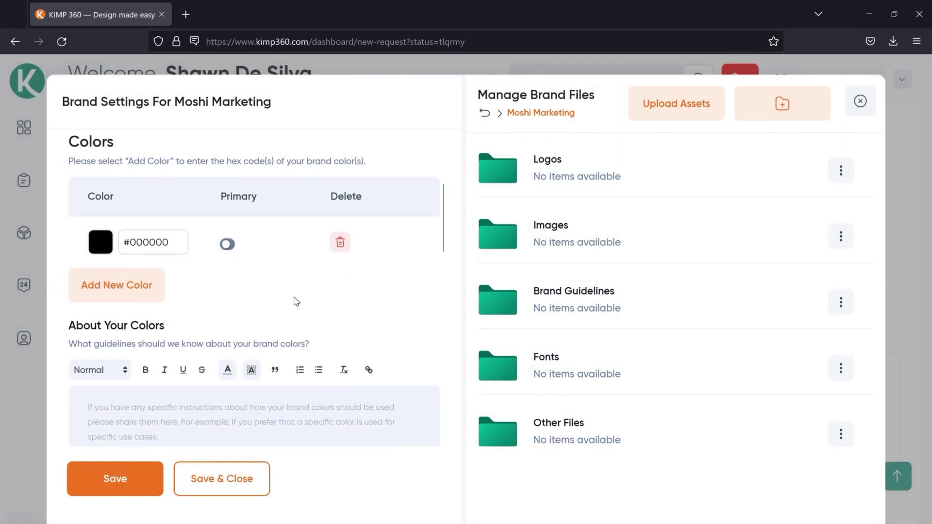
{"action": "scroll", "coordinate": [293, 301], "scroll_direction": "down", "scroll_amount": 2}
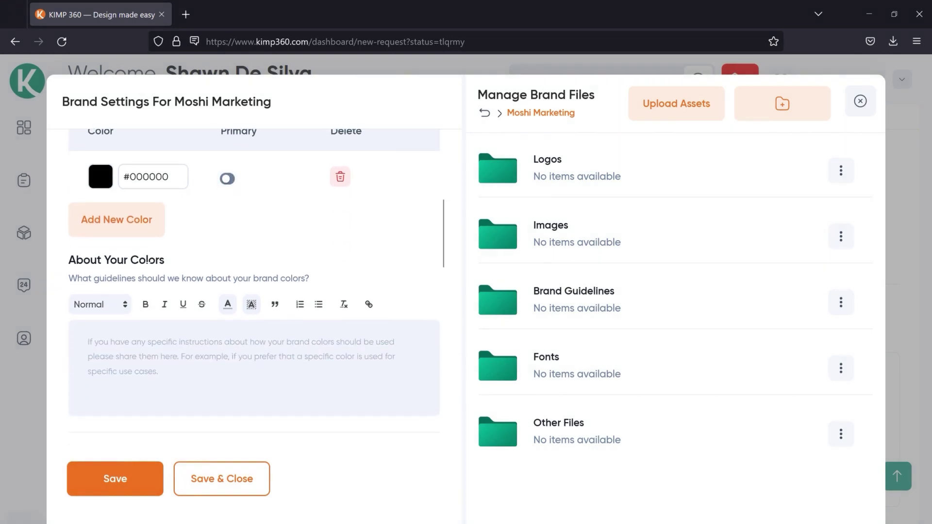
{"action": "scroll", "coordinate": [167, 264], "scroll_direction": "down", "scroll_amount": 2}
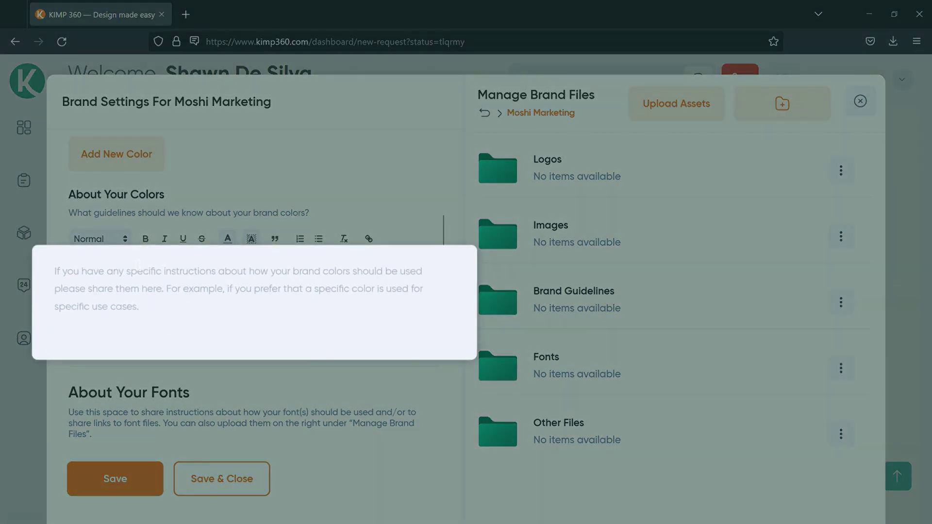
{"action": "scroll", "coordinate": [164, 266], "scroll_direction": "down", "scroll_amount": 3}
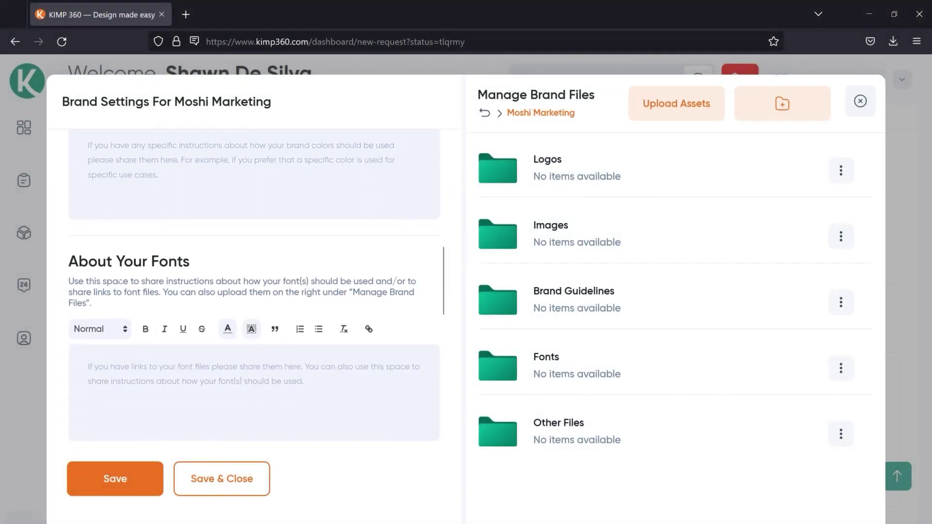
{"action": "scroll", "coordinate": [159, 357], "scroll_direction": "down", "scroll_amount": 2}
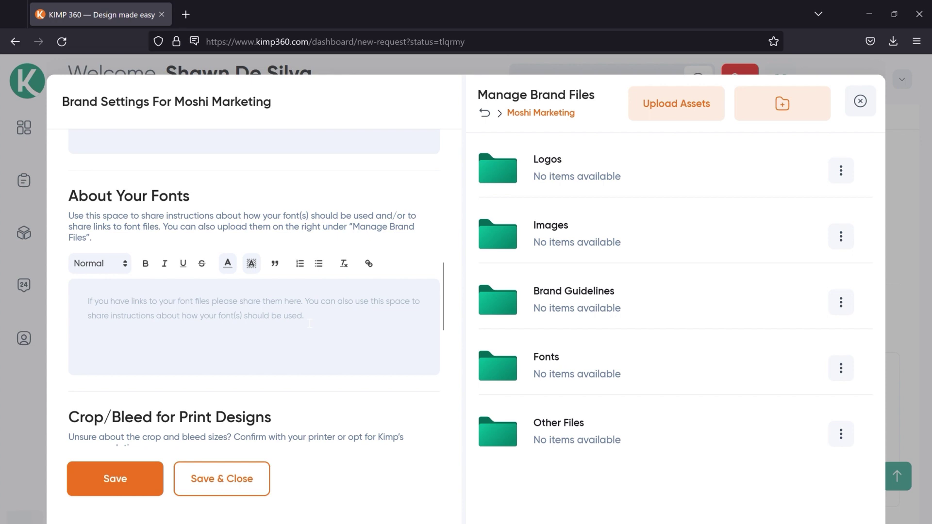
{"action": "scroll", "coordinate": [315, 311], "scroll_direction": "down", "scroll_amount": 1}
{"action": "scroll", "coordinate": [316, 313], "scroll_direction": "down", "scroll_amount": 3}
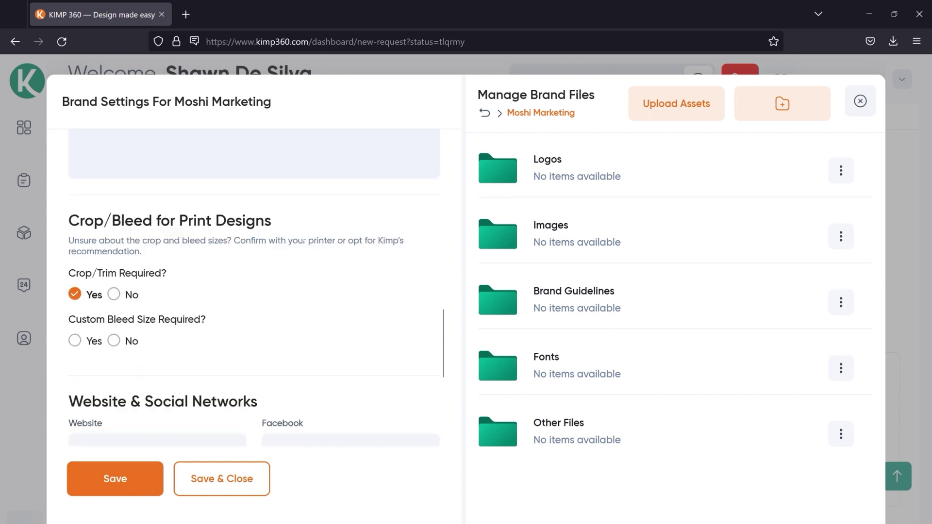
{"action": "scroll", "coordinate": [228, 260], "scroll_direction": "down", "scroll_amount": 1}
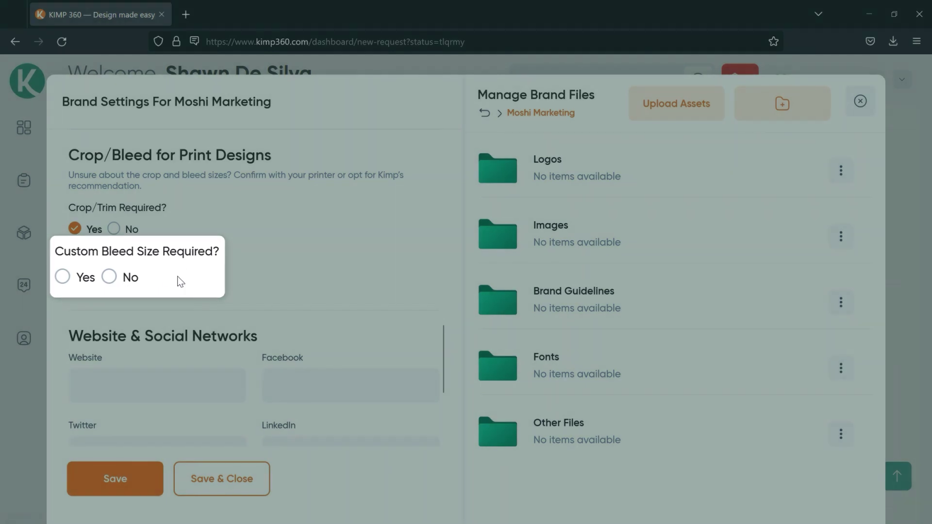
{"action": "scroll", "coordinate": [199, 274], "scroll_direction": "down", "scroll_amount": 2}
- Scroll past Website & Social Networks and Save & Close the Moshi Marketing settings
{"action": "scroll", "coordinate": [199, 275], "scroll_direction": "down", "scroll_amount": 2}
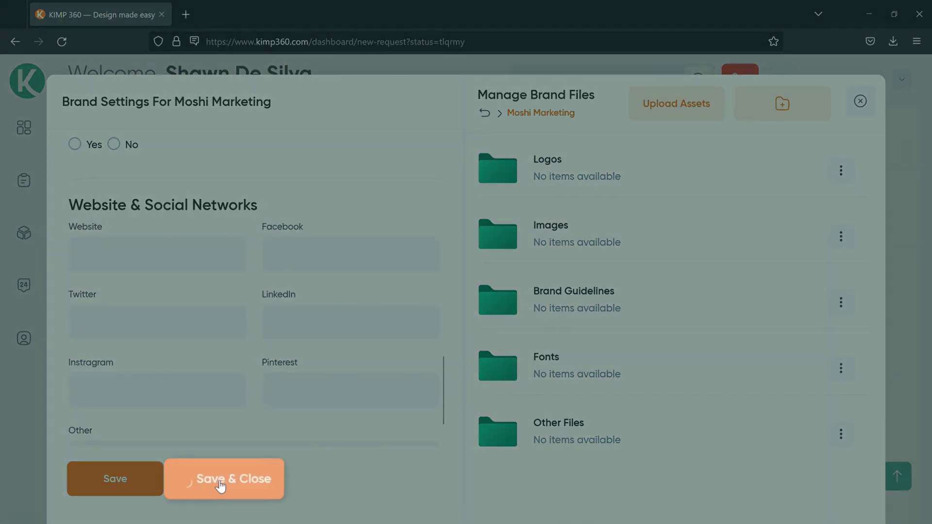
{"action": "left_click", "coordinate": [220, 484]}
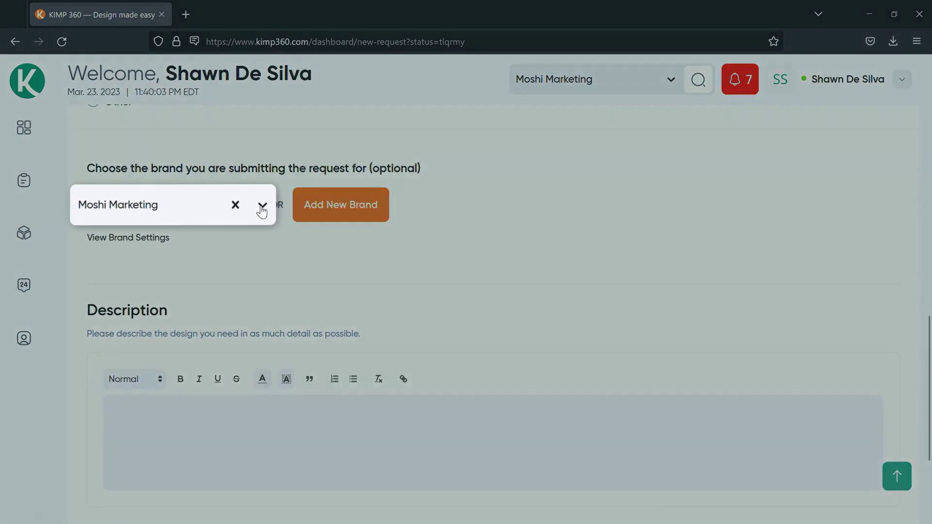
- Choose Nitro Unlimited as the request's brand instead of Moshi Marketing
{"action": "left_click", "coordinate": [248, 205]}
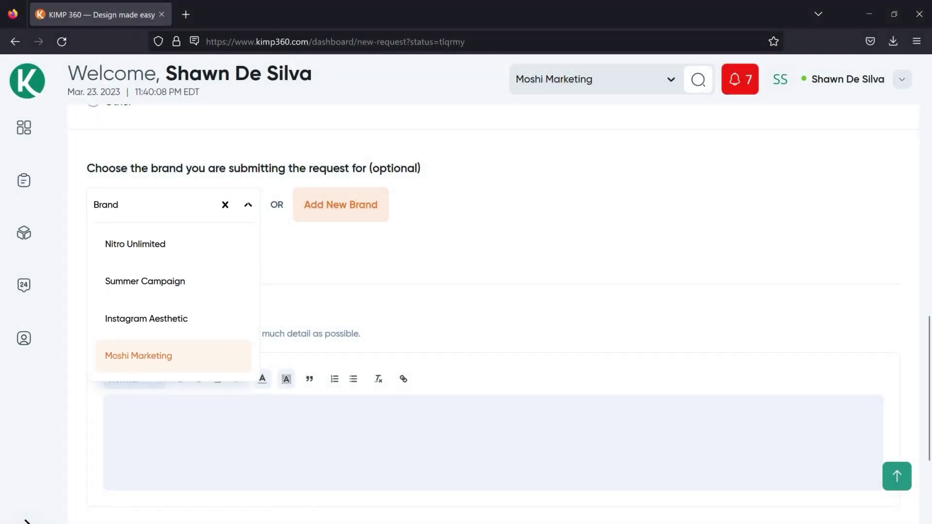
{"action": "left_click", "coordinate": [209, 244]}
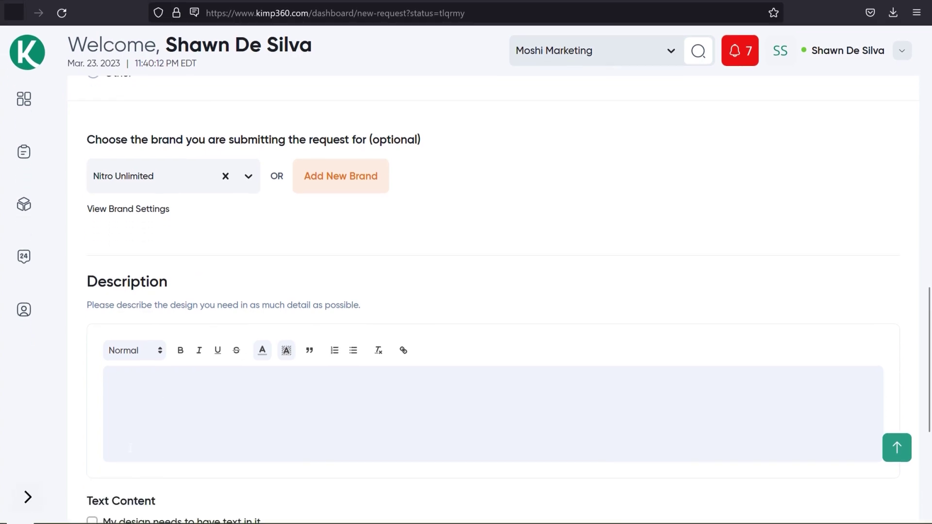
- Create a 'Mint Marketing' brand under My Brands and open its Brand Settings
{"action": "left_click", "coordinate": [28, 497]}
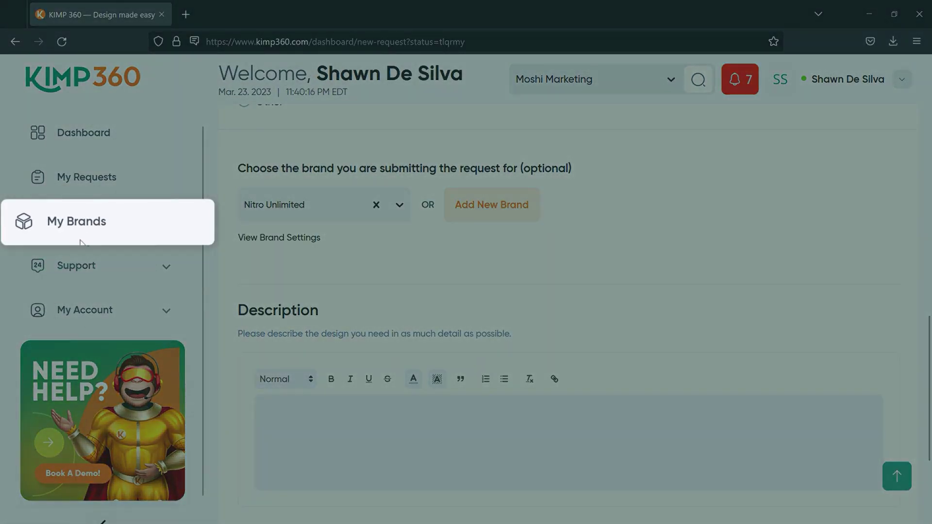
{"action": "left_click", "coordinate": [78, 225]}
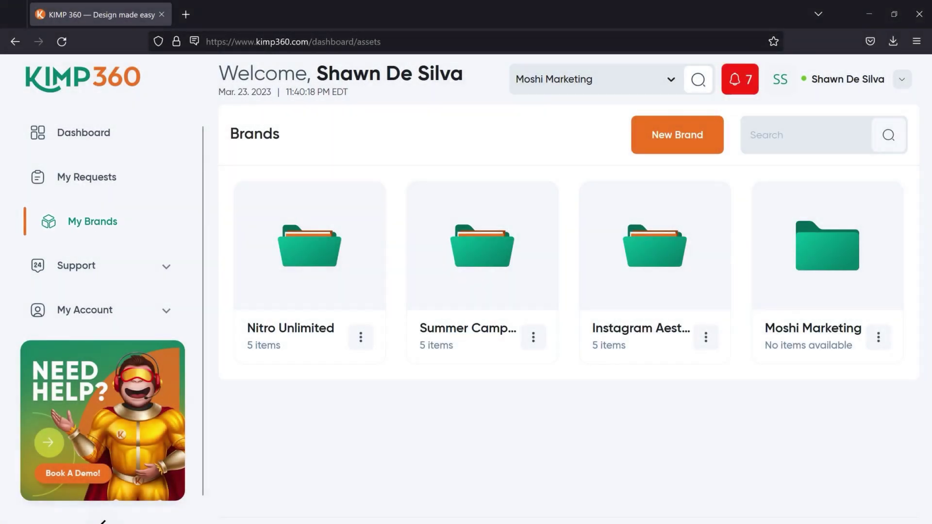
{"action": "left_click", "coordinate": [664, 137]}
{"action": "type", "text": "Mint Marketing"}
{"action": "left_click", "coordinate": [583, 359]}
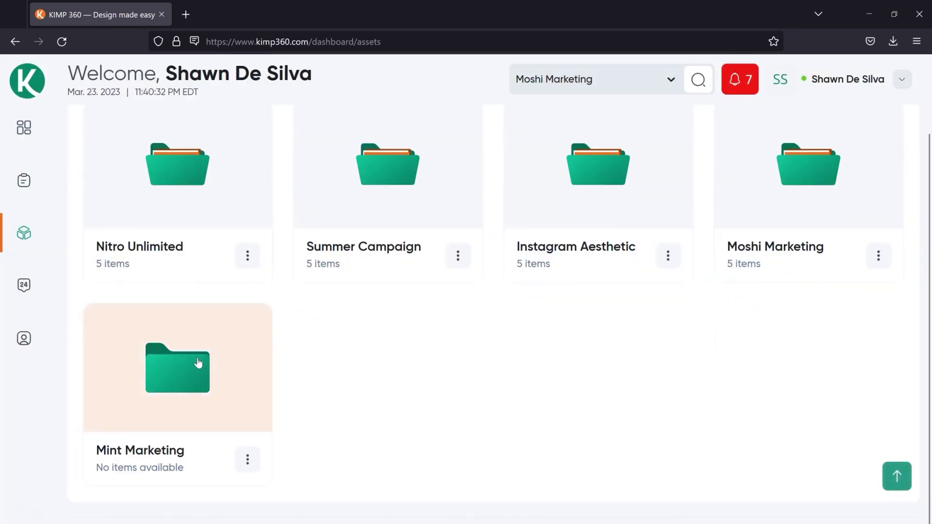
{"action": "left_click", "coordinate": [198, 363]}
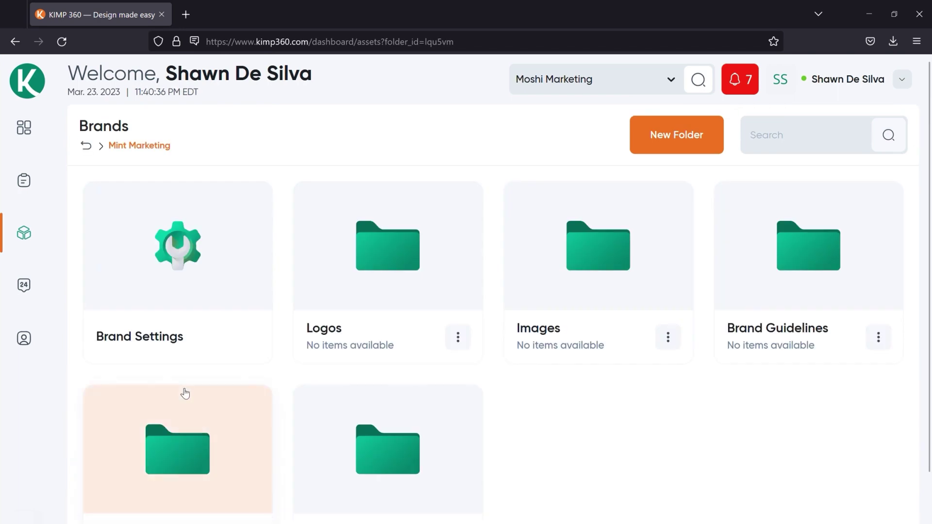
{"action": "left_click", "coordinate": [185, 245]}
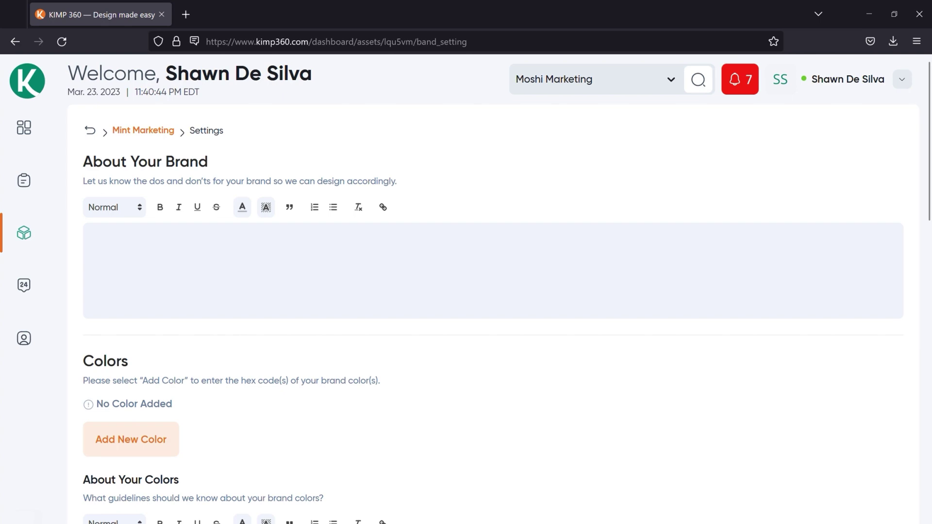
- Scroll through Mint Marketing's settings to Save & Close, then return via its breadcrumb
{"action": "scroll", "coordinate": [169, 354], "scroll_direction": "down", "scroll_amount": 1}
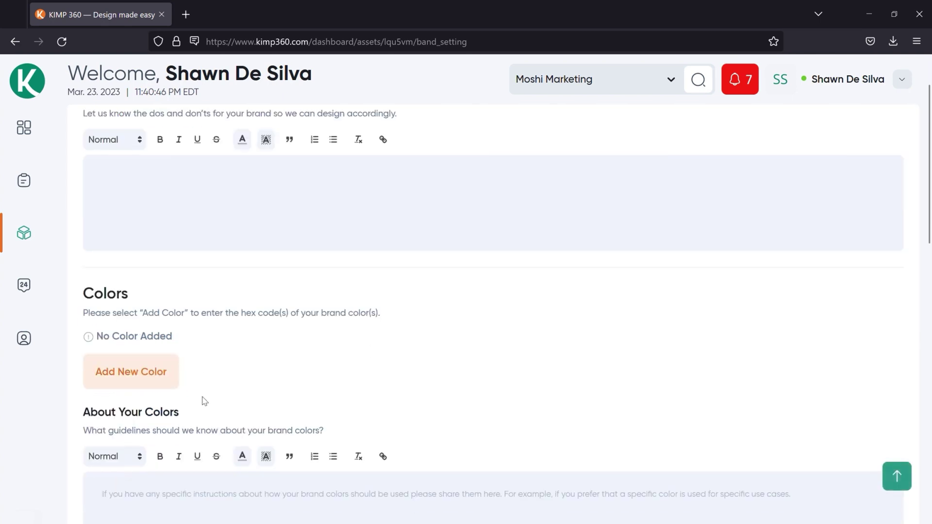
{"action": "scroll", "coordinate": [201, 399], "scroll_direction": "down", "scroll_amount": 1}
{"action": "scroll", "coordinate": [226, 359], "scroll_direction": "down", "scroll_amount": 3}
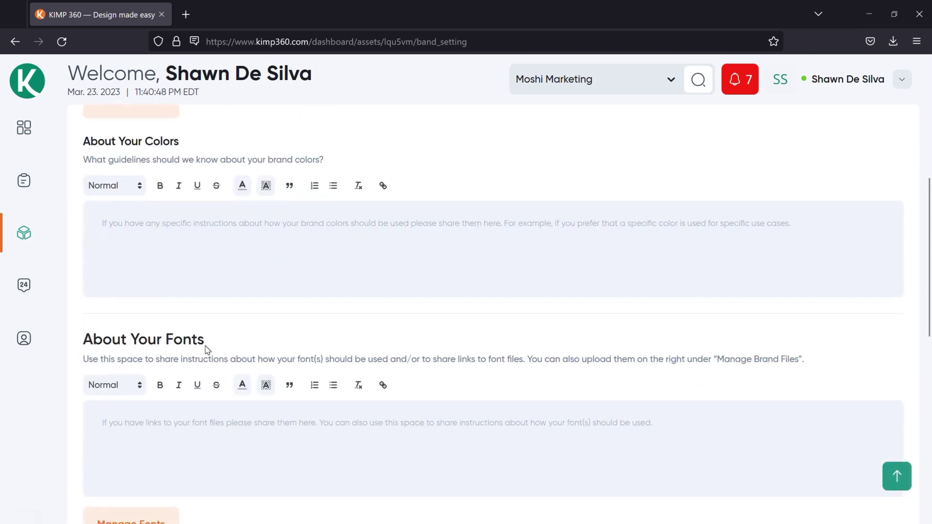
{"action": "scroll", "coordinate": [204, 349], "scroll_direction": "down", "scroll_amount": 3}
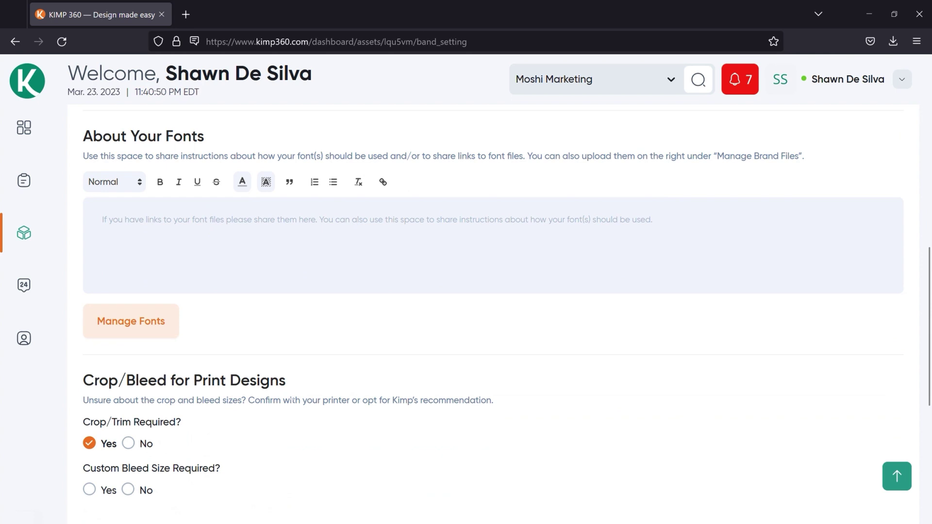
{"action": "scroll", "coordinate": [324, 370], "scroll_direction": "down", "scroll_amount": 3}
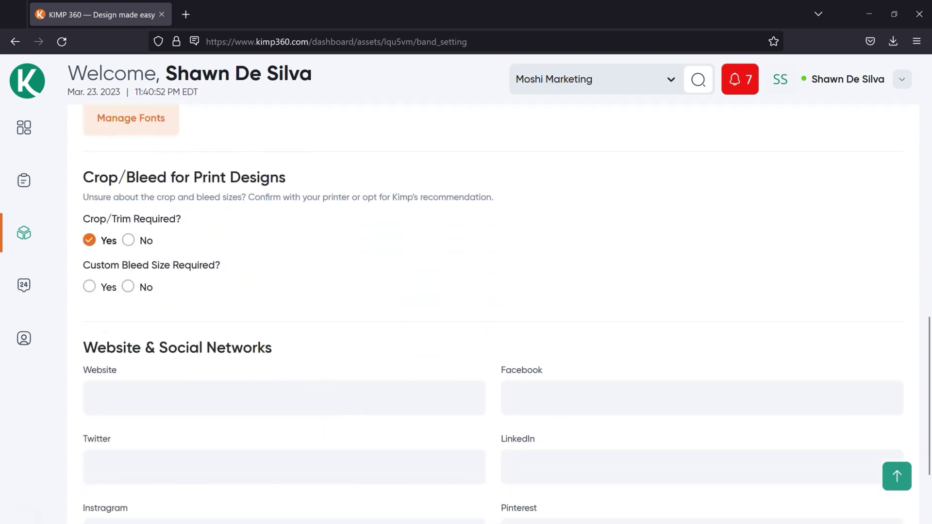
{"action": "scroll", "coordinate": [332, 374], "scroll_direction": "down", "scroll_amount": 3}
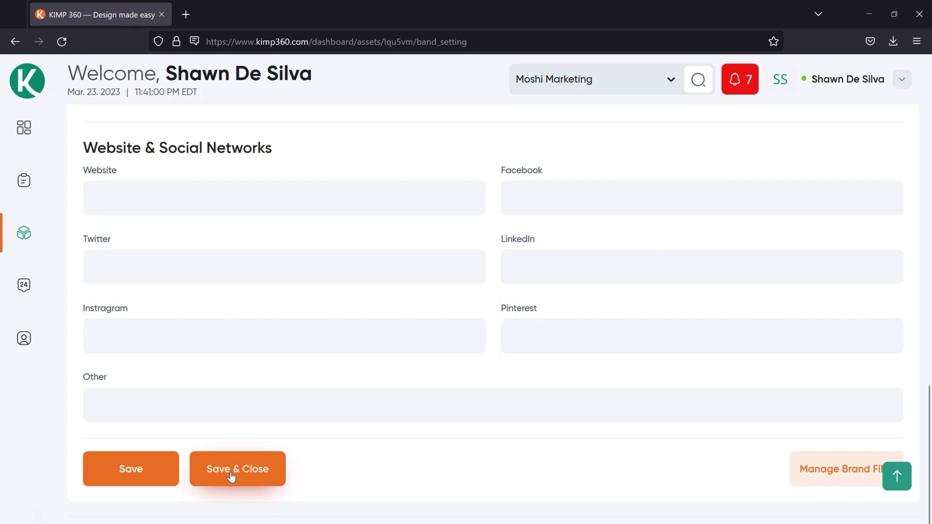
{"action": "scroll", "coordinate": [283, 317], "scroll_direction": "up", "scroll_amount": 7}
{"action": "scroll", "coordinate": [283, 318], "scroll_direction": "up", "scroll_amount": 8}
{"action": "scroll", "coordinate": [283, 318], "scroll_direction": "up", "scroll_amount": 5}
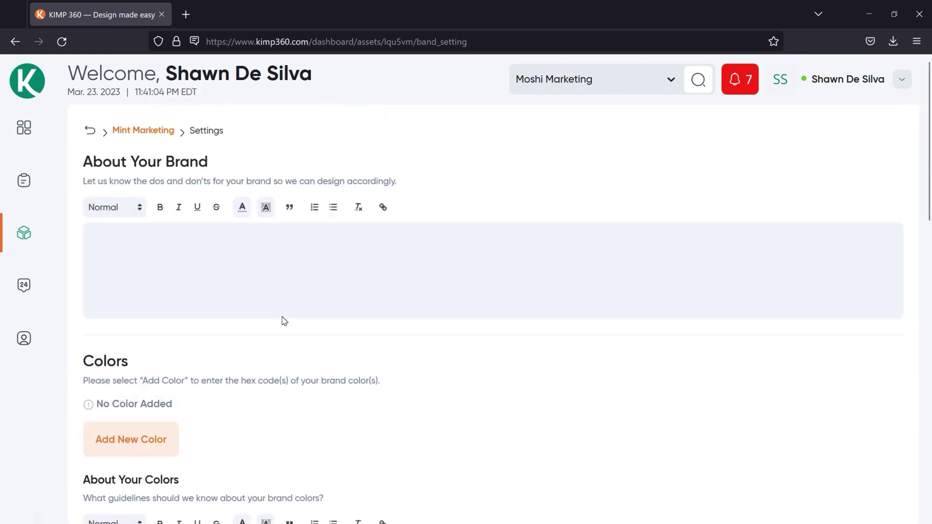
{"action": "left_click", "coordinate": [158, 129]}
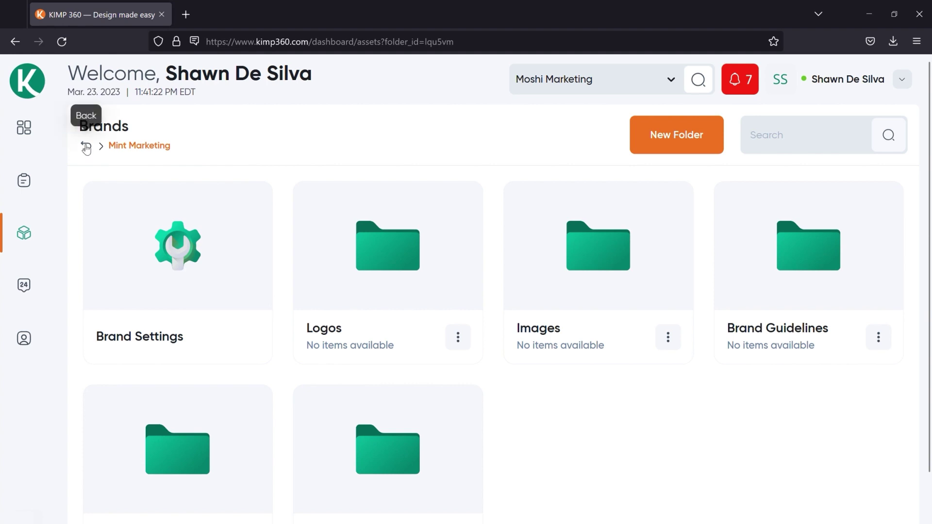
{"action": "left_click", "coordinate": [86, 146]}
- Scroll the Brands page to view all five brand folders, including Mint Marketing
{"action": "scroll", "coordinate": [521, 482], "scroll_direction": "down", "scroll_amount": 2}
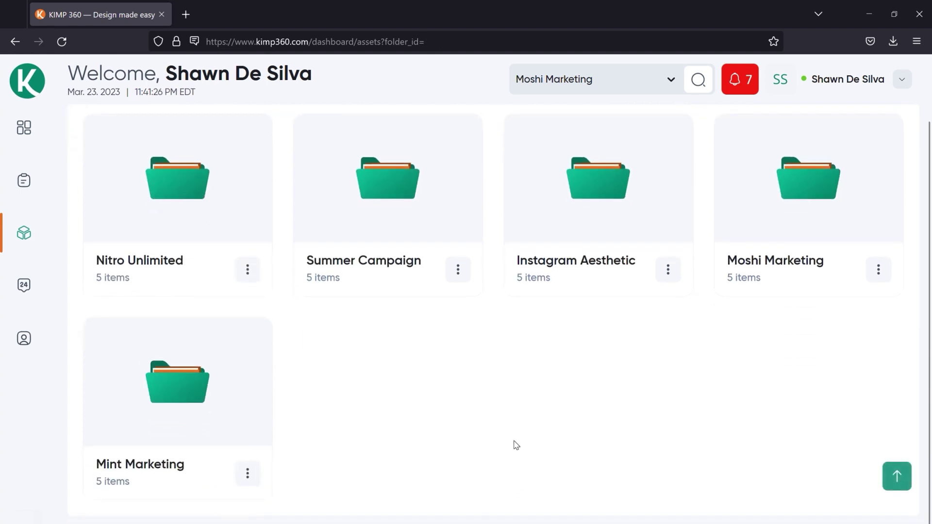
{"action": "scroll", "coordinate": [497, 442], "scroll_direction": "up", "scroll_amount": 2}
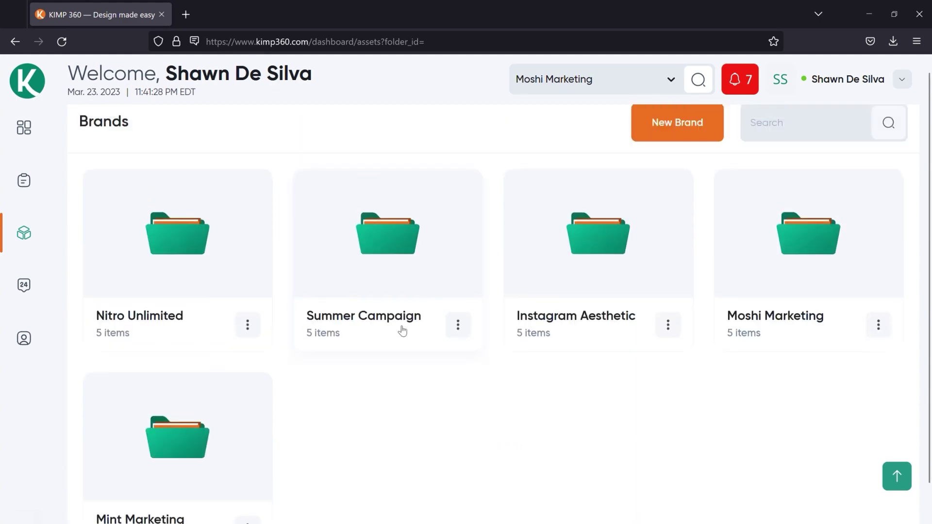